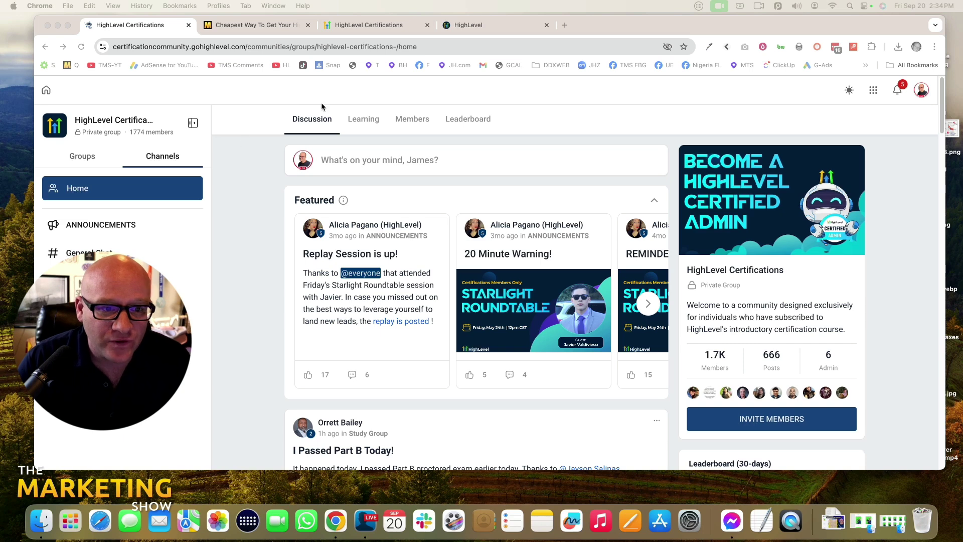
- Switch the HighLevel Certifications group from discussions to its Learning course cards
{"action": "left_click", "coordinate": [363, 118]}
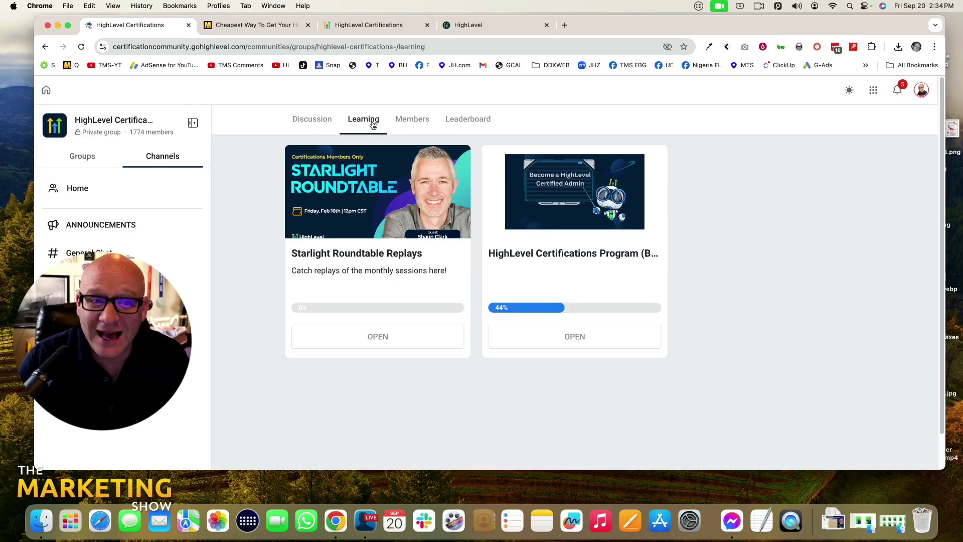
- Open the HighLevel Certifications Program course, showing the lesson video, summary and curriculum
{"action": "left_click", "coordinate": [582, 223]}
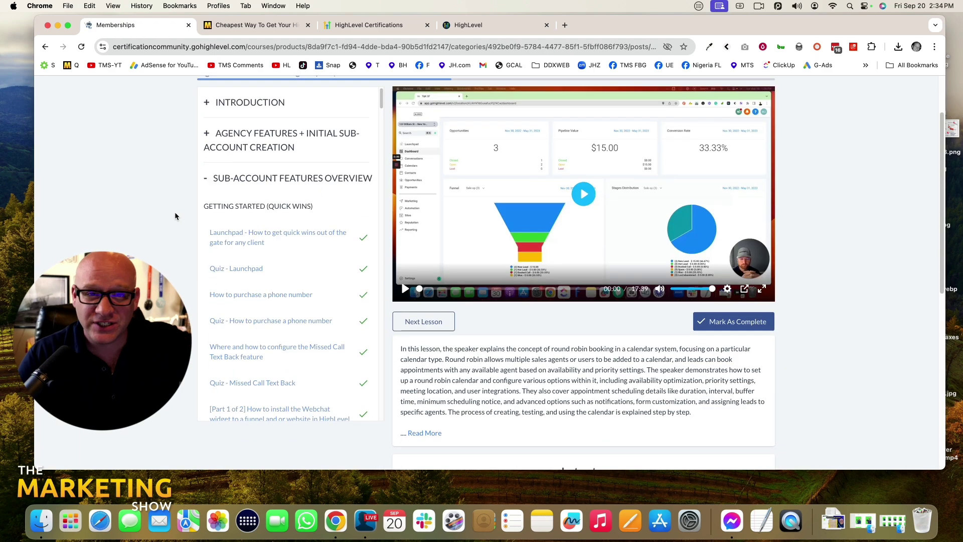
{"action": "scroll", "coordinate": [283, 197], "scroll_direction": "down", "scroll_amount": 5}
{"action": "scroll", "coordinate": [283, 197], "scroll_direction": "up", "scroll_amount": 5}
{"action": "scroll", "coordinate": [283, 196], "scroll_direction": "up", "scroll_amount": 3}
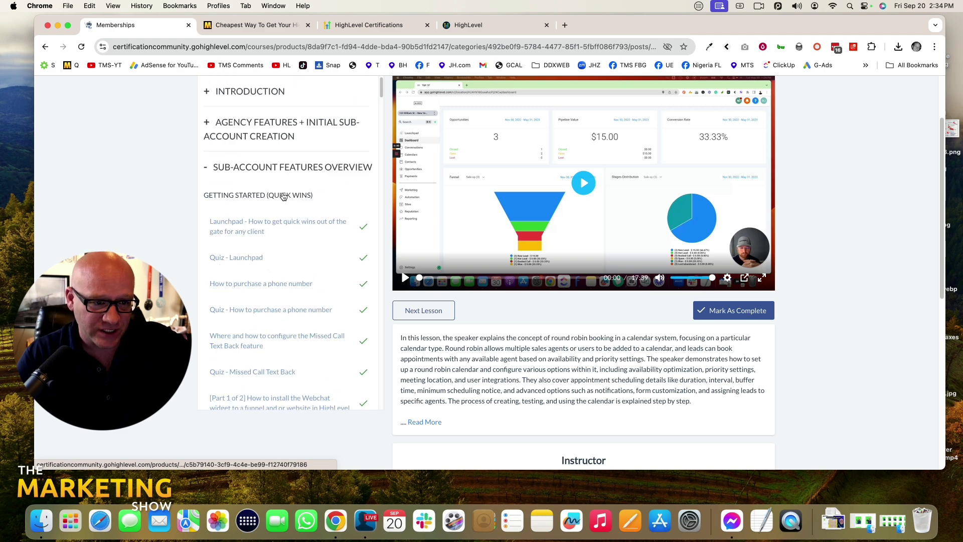
{"action": "scroll", "coordinate": [323, 180], "scroll_direction": "down", "scroll_amount": 6}
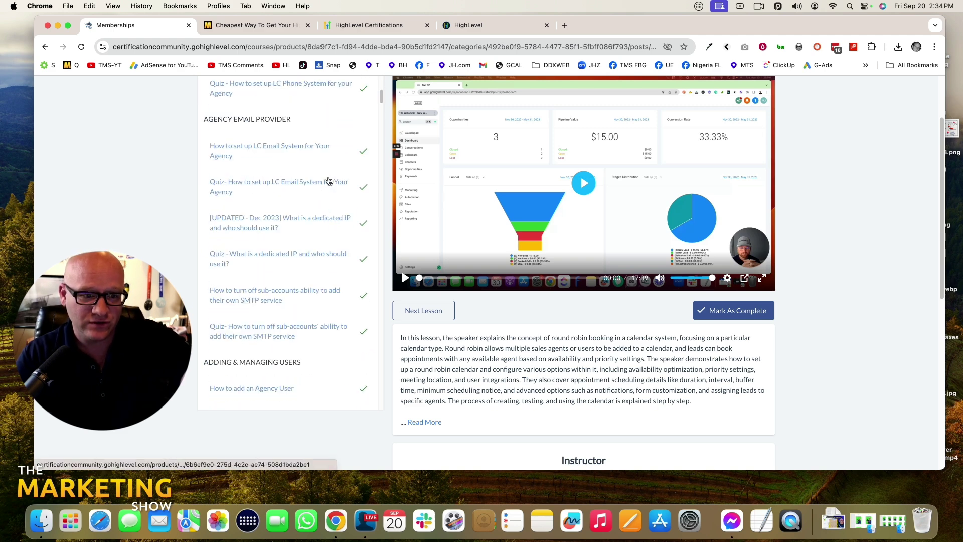
{"action": "scroll", "coordinate": [322, 181], "scroll_direction": "down", "scroll_amount": 3}
{"action": "scroll", "coordinate": [323, 181], "scroll_direction": "down", "scroll_amount": 3}
{"action": "scroll", "coordinate": [329, 181], "scroll_direction": "down", "scroll_amount": 2}
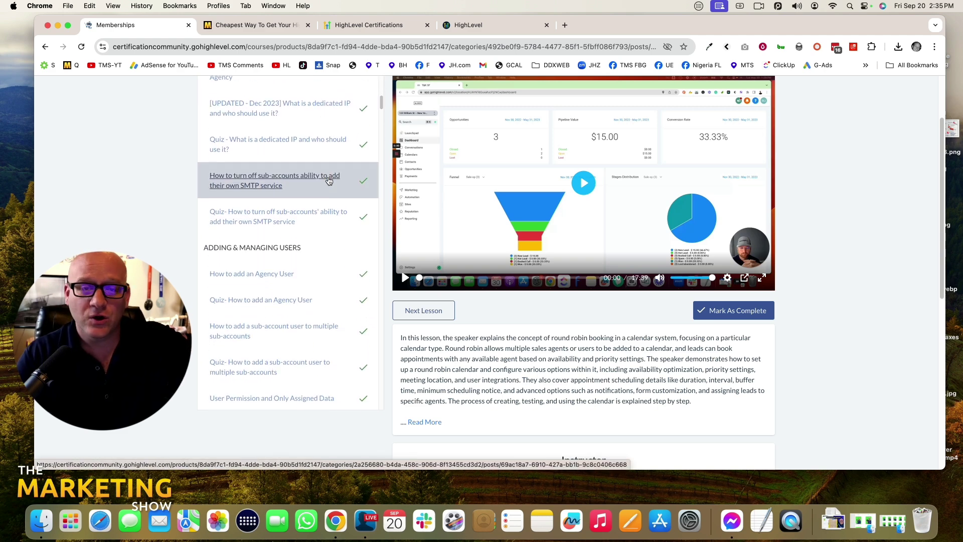
{"action": "scroll", "coordinate": [329, 182], "scroll_direction": "down", "scroll_amount": 3}
{"action": "scroll", "coordinate": [330, 181], "scroll_direction": "down", "scroll_amount": 3}
{"action": "scroll", "coordinate": [329, 182], "scroll_direction": "down", "scroll_amount": 2}
{"action": "scroll", "coordinate": [329, 182], "scroll_direction": "down", "scroll_amount": 5}
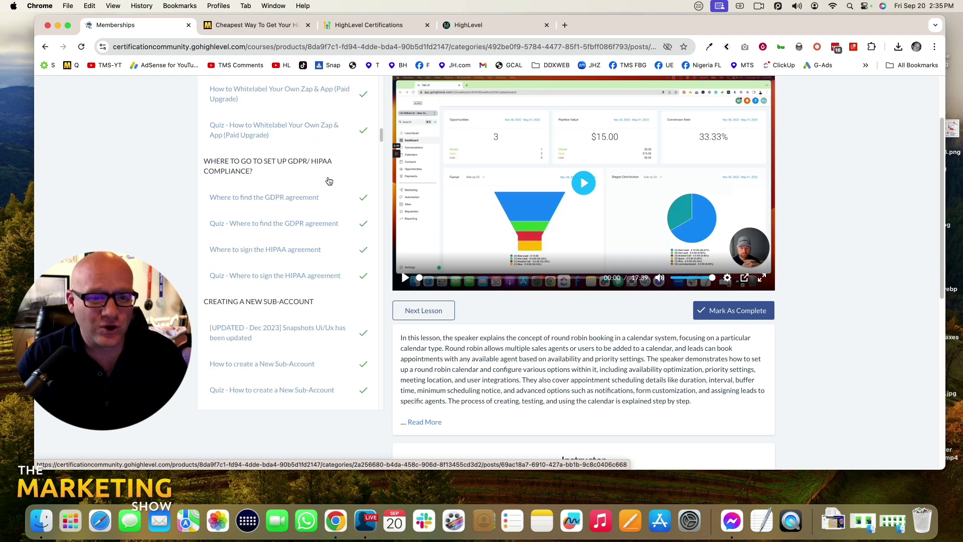
{"action": "scroll", "coordinate": [329, 182], "scroll_direction": "down", "scroll_amount": 5}
{"action": "scroll", "coordinate": [226, 211], "scroll_direction": "down", "scroll_amount": 3}
{"action": "scroll", "coordinate": [215, 216], "scroll_direction": "down", "scroll_amount": 3}
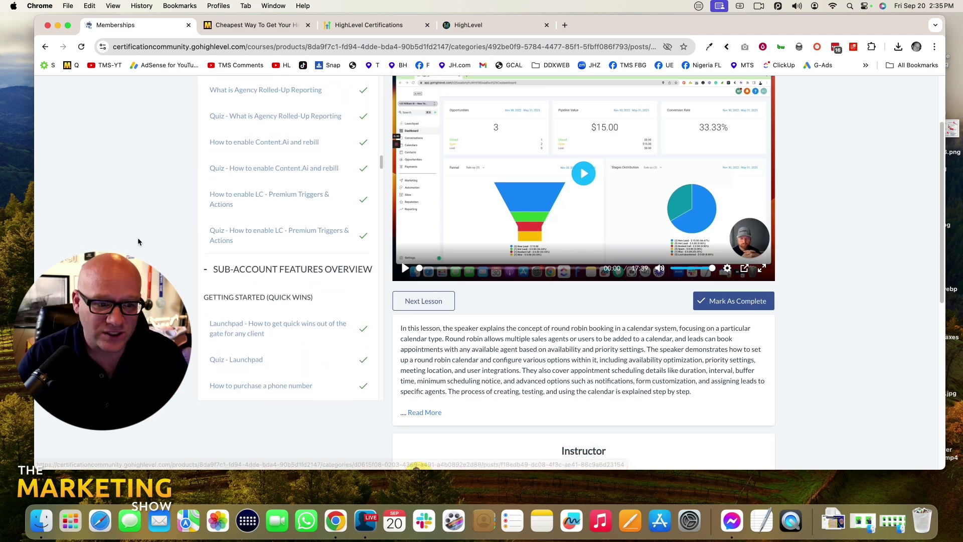
{"action": "scroll", "coordinate": [215, 216], "scroll_direction": "down", "scroll_amount": 3}
{"action": "scroll", "coordinate": [288, 216], "scroll_direction": "down", "scroll_amount": 5}
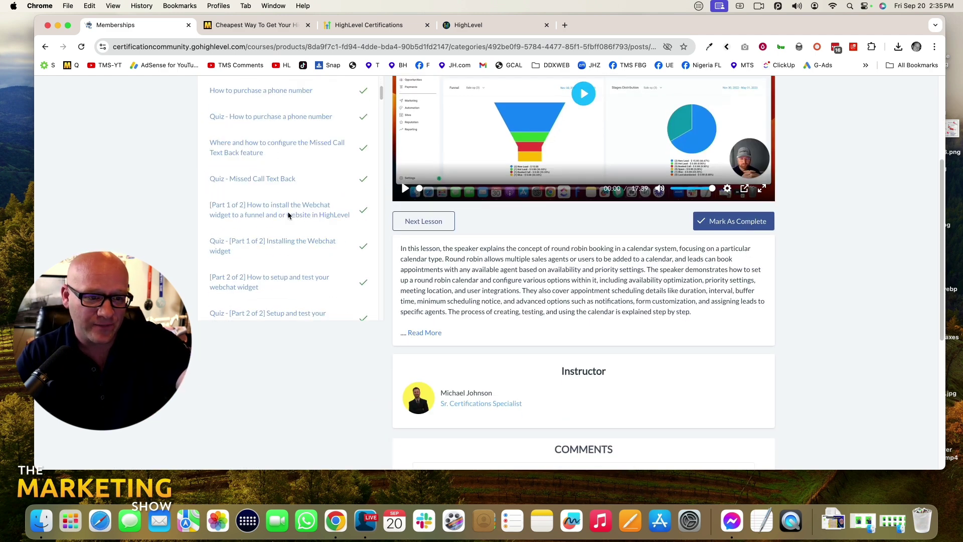
{"action": "scroll", "coordinate": [287, 216], "scroll_direction": "down", "scroll_amount": 5}
{"action": "scroll", "coordinate": [287, 217], "scroll_direction": "down", "scroll_amount": 5}
{"action": "scroll", "coordinate": [288, 217], "scroll_direction": "down", "scroll_amount": 3}
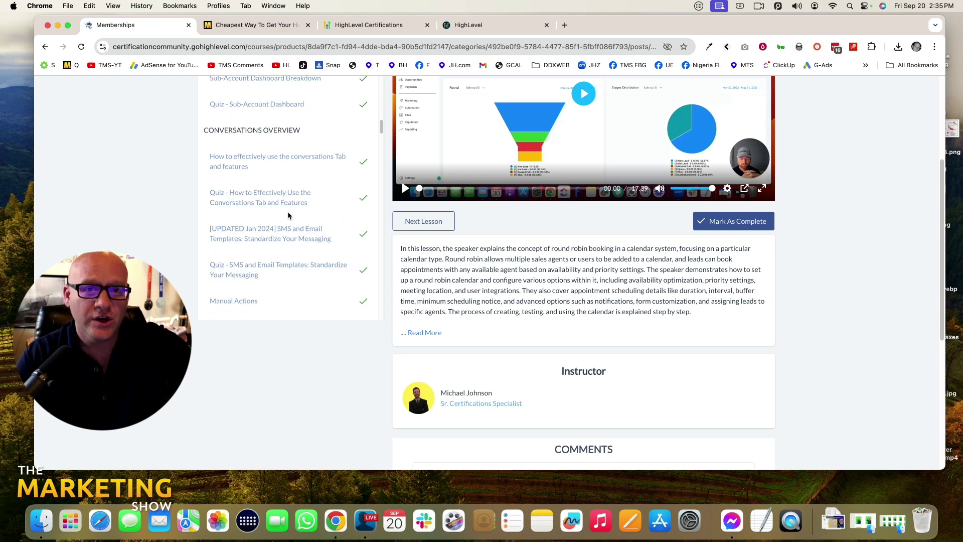
{"action": "scroll", "coordinate": [288, 216], "scroll_direction": "down", "scroll_amount": 2}
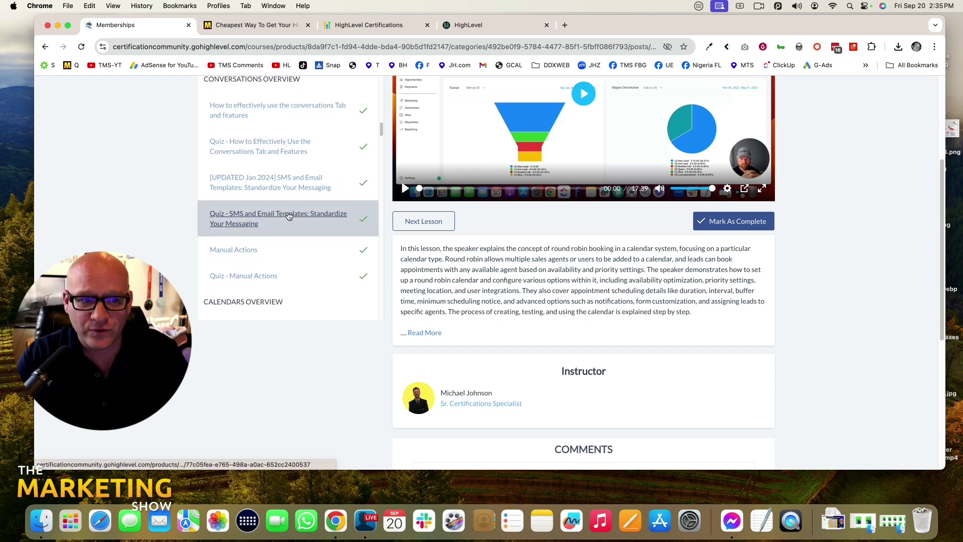
{"action": "scroll", "coordinate": [288, 216], "scroll_direction": "down", "scroll_amount": 3}
{"action": "scroll", "coordinate": [287, 216], "scroll_direction": "down", "scroll_amount": 3}
{"action": "scroll", "coordinate": [288, 217], "scroll_direction": "down", "scroll_amount": 4}
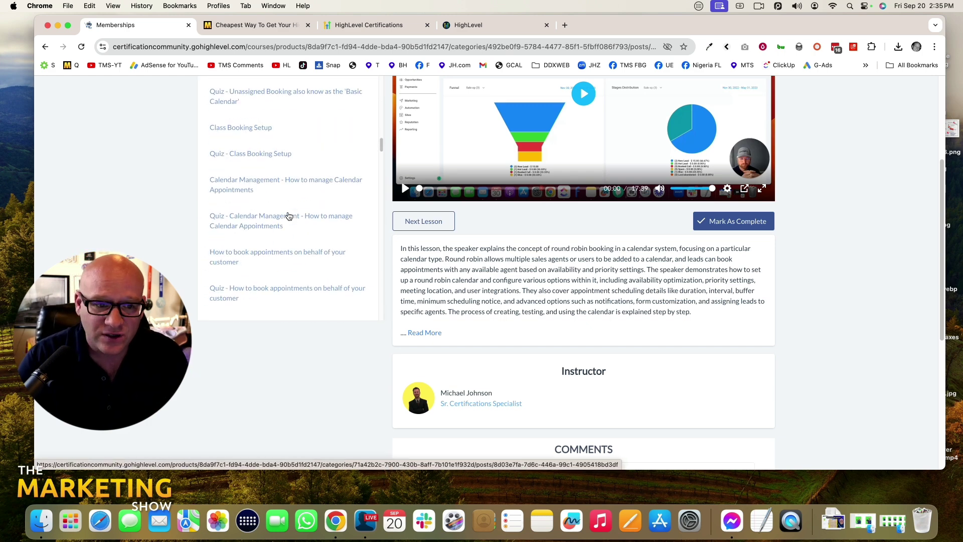
{"action": "scroll", "coordinate": [288, 216], "scroll_direction": "down", "scroll_amount": 3}
{"action": "scroll", "coordinate": [288, 217], "scroll_direction": "down", "scroll_amount": 4}
{"action": "scroll", "coordinate": [288, 216], "scroll_direction": "down", "scroll_amount": 3}
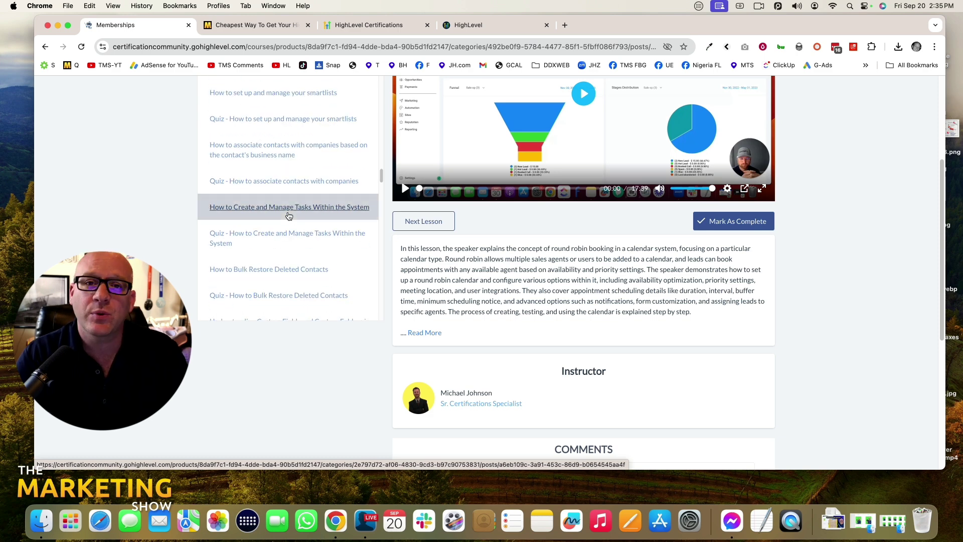
{"action": "scroll", "coordinate": [288, 216], "scroll_direction": "down", "scroll_amount": 3}
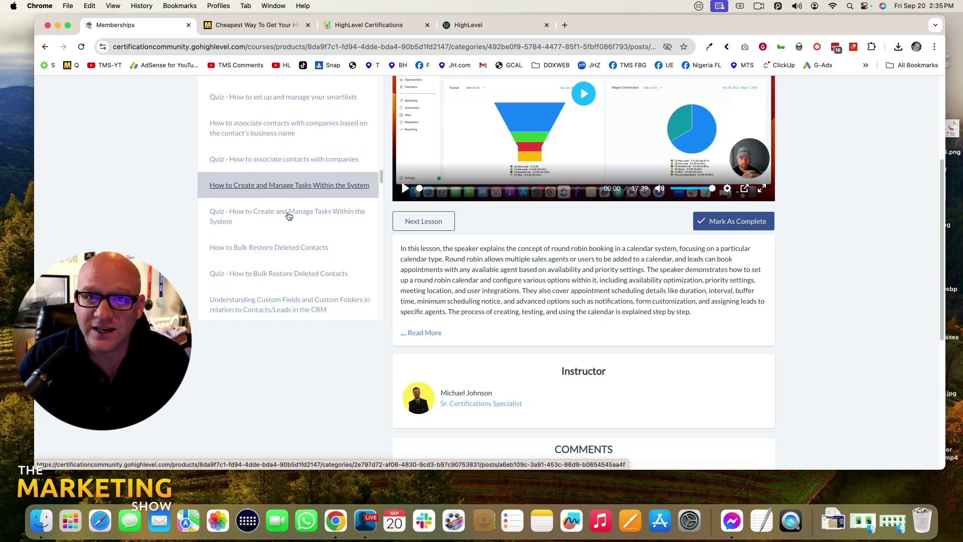
{"action": "scroll", "coordinate": [287, 217], "scroll_direction": "down", "scroll_amount": 3}
{"action": "scroll", "coordinate": [287, 216], "scroll_direction": "down", "scroll_amount": 4}
{"action": "scroll", "coordinate": [288, 216], "scroll_direction": "down", "scroll_amount": 3}
{"action": "scroll", "coordinate": [290, 212], "scroll_direction": "down", "scroll_amount": 3}
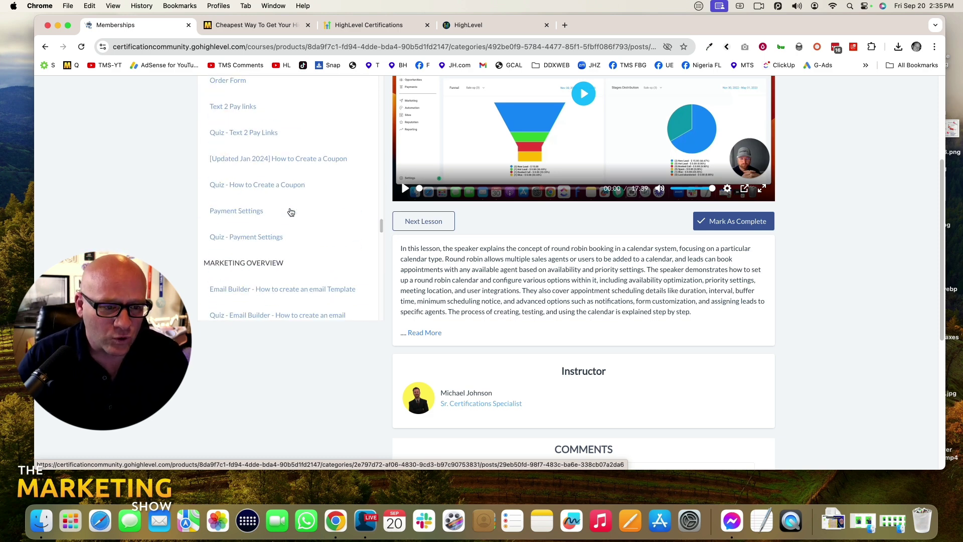
{"action": "scroll", "coordinate": [290, 212], "scroll_direction": "down", "scroll_amount": 3}
{"action": "scroll", "coordinate": [290, 212], "scroll_direction": "down", "scroll_amount": 3}
{"action": "scroll", "coordinate": [290, 212], "scroll_direction": "down", "scroll_amount": 3}
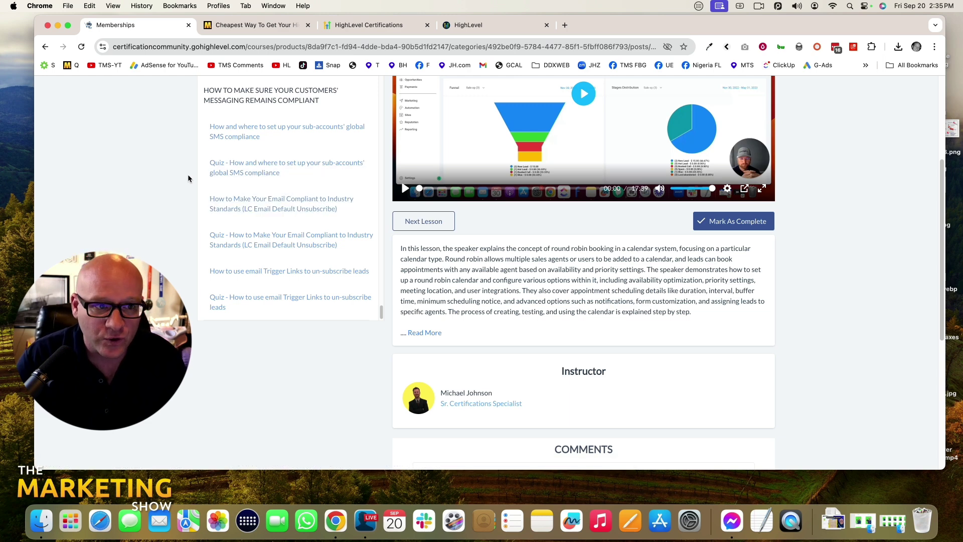
- Open the certification pricing page and expand the FAQ answer about yearly recertification
{"action": "left_click", "coordinate": [369, 25]}
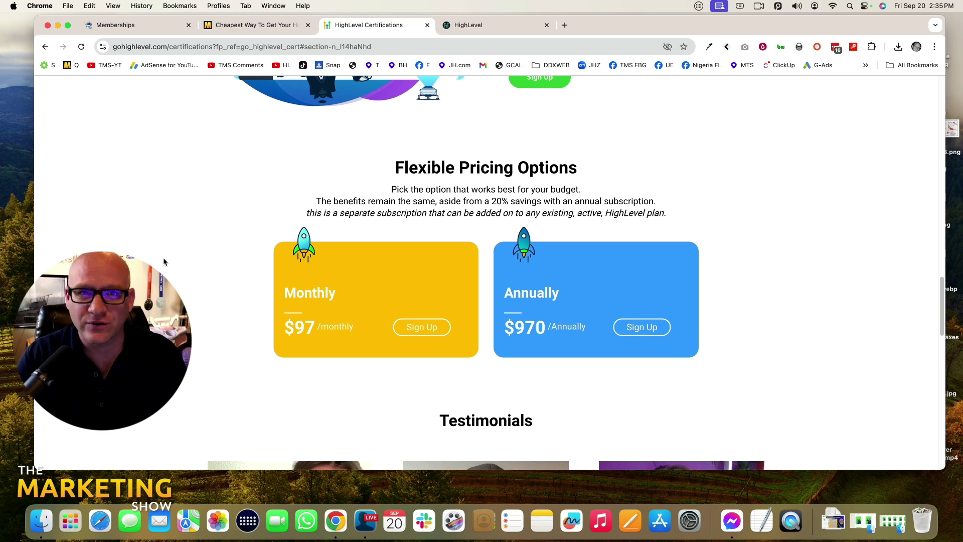
{"action": "scroll", "coordinate": [164, 258], "scroll_direction": "down", "scroll_amount": 1}
{"action": "scroll", "coordinate": [158, 264], "scroll_direction": "down", "scroll_amount": 5}
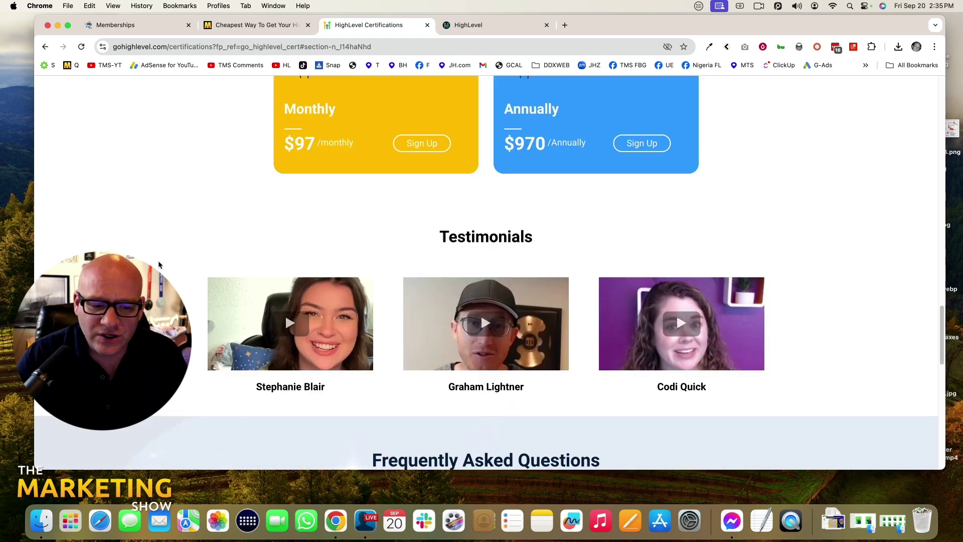
{"action": "scroll", "coordinate": [158, 264], "scroll_direction": "down", "scroll_amount": 5}
{"action": "scroll", "coordinate": [159, 263], "scroll_direction": "down", "scroll_amount": 5}
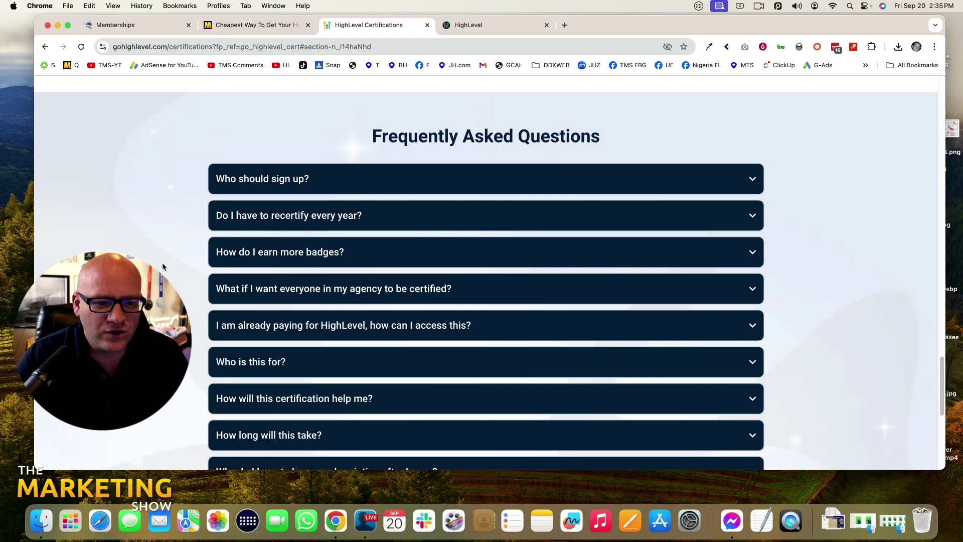
{"action": "left_click", "coordinate": [296, 220]}
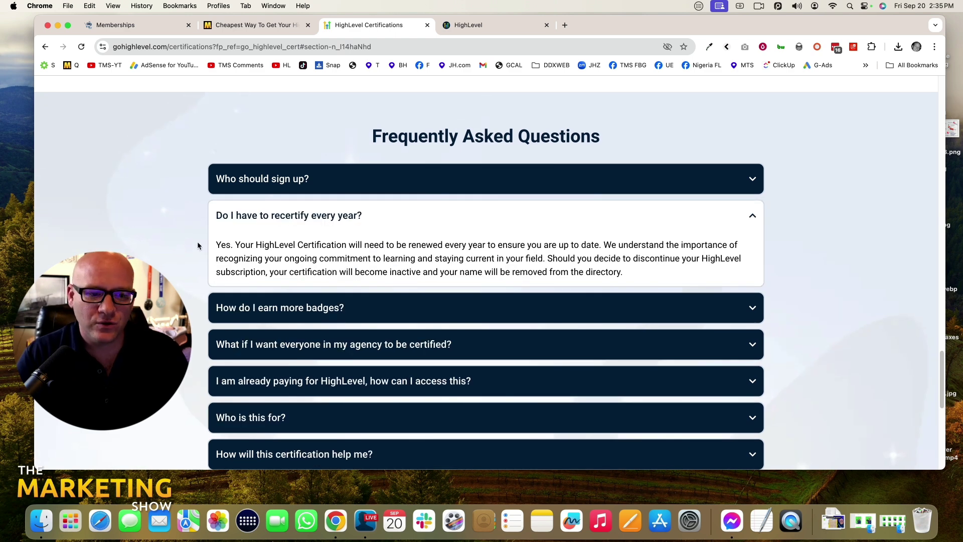
{"action": "scroll", "coordinate": [182, 242], "scroll_direction": "up", "scroll_amount": 1}
{"action": "scroll", "coordinate": [182, 242], "scroll_direction": "up", "scroll_amount": 2}
{"action": "scroll", "coordinate": [182, 242], "scroll_direction": "up", "scroll_amount": 2}
{"action": "scroll", "coordinate": [182, 242], "scroll_direction": "up", "scroll_amount": 2}
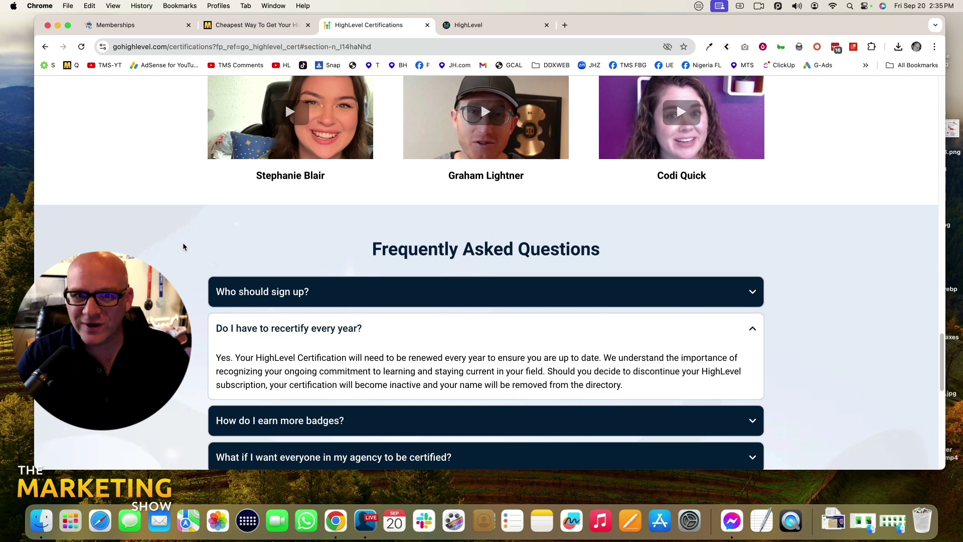
{"action": "scroll", "coordinate": [183, 243], "scroll_direction": "up", "scroll_amount": 2}
{"action": "scroll", "coordinate": [183, 242], "scroll_direction": "up", "scroll_amount": 2}
{"action": "scroll", "coordinate": [183, 243], "scroll_direction": "up", "scroll_amount": 3}
{"action": "scroll", "coordinate": [182, 242], "scroll_direction": "up", "scroll_amount": 2}
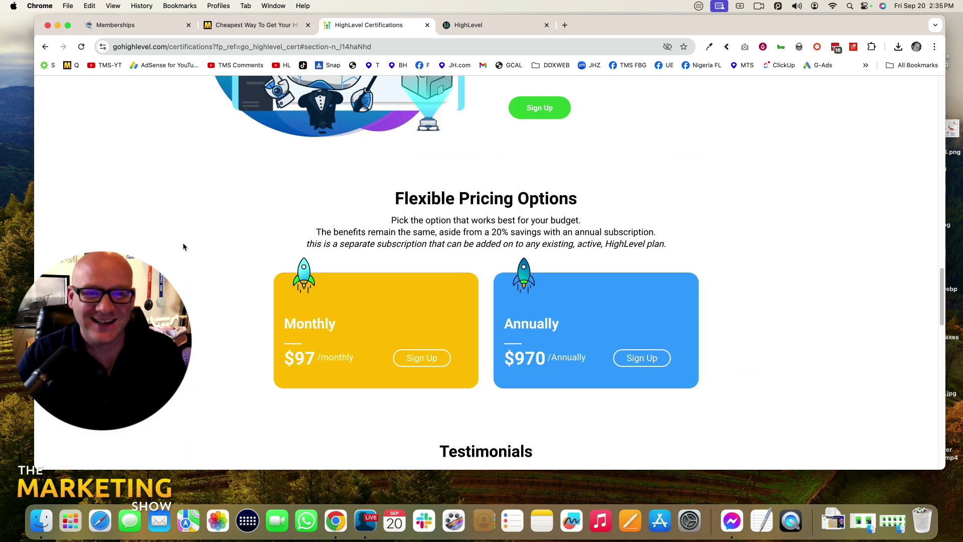
{"action": "scroll", "coordinate": [183, 243], "scroll_direction": "up", "scroll_amount": 1}
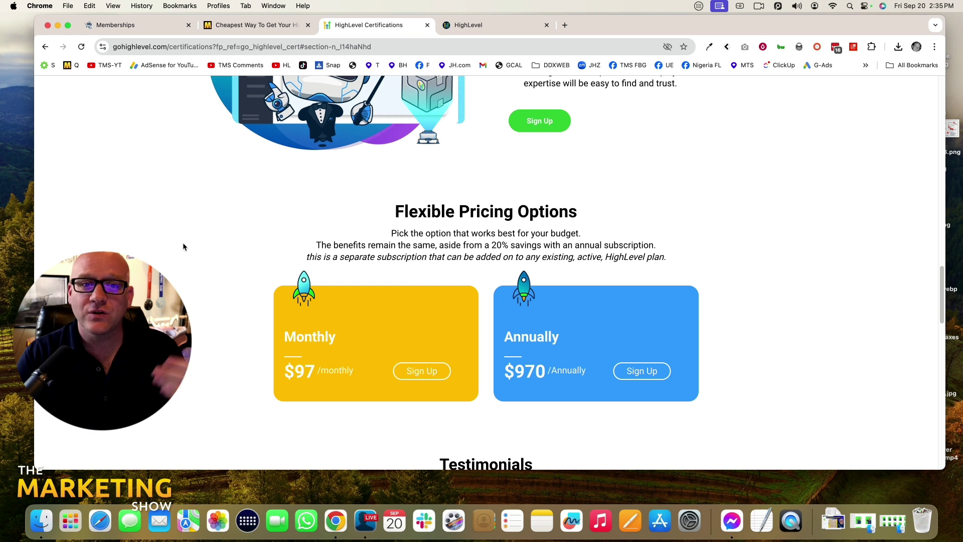
{"action": "scroll", "coordinate": [170, 249], "scroll_direction": "down", "scroll_amount": 1}
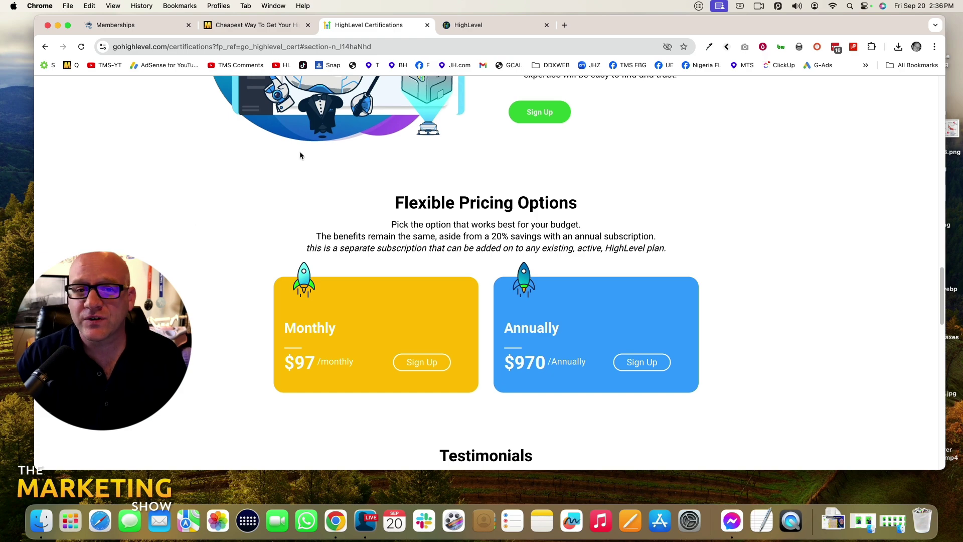
{"action": "left_click", "coordinate": [505, 25]}
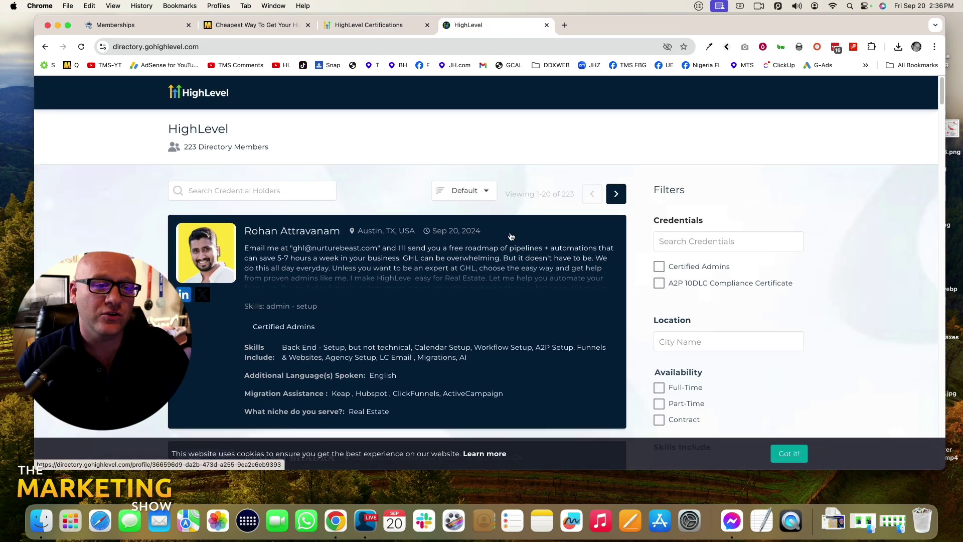
{"action": "scroll", "coordinate": [510, 236], "scroll_direction": "down", "scroll_amount": 5}
{"action": "scroll", "coordinate": [510, 236], "scroll_direction": "down", "scroll_amount": 4}
{"action": "scroll", "coordinate": [510, 236], "scroll_direction": "down", "scroll_amount": 2}
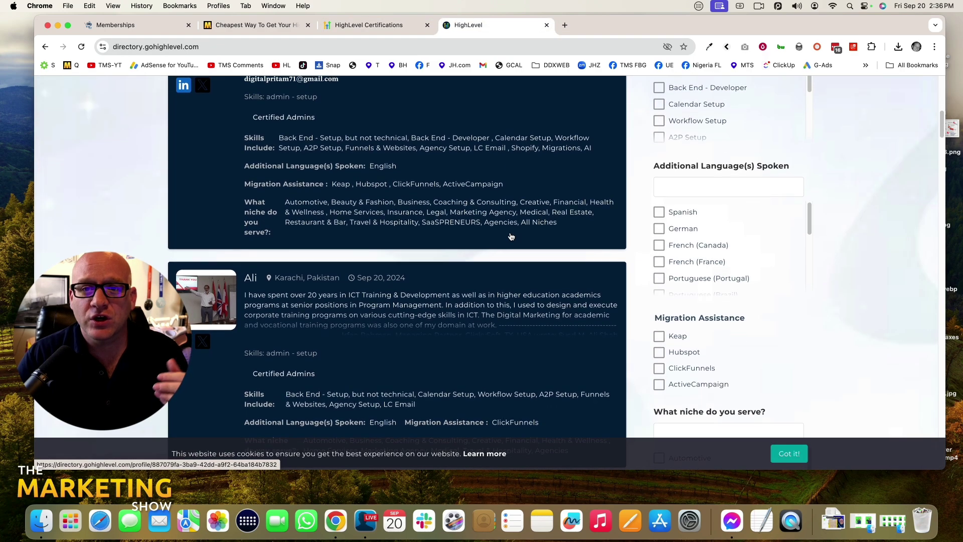
{"action": "scroll", "coordinate": [510, 236], "scroll_direction": "up", "scroll_amount": 5}
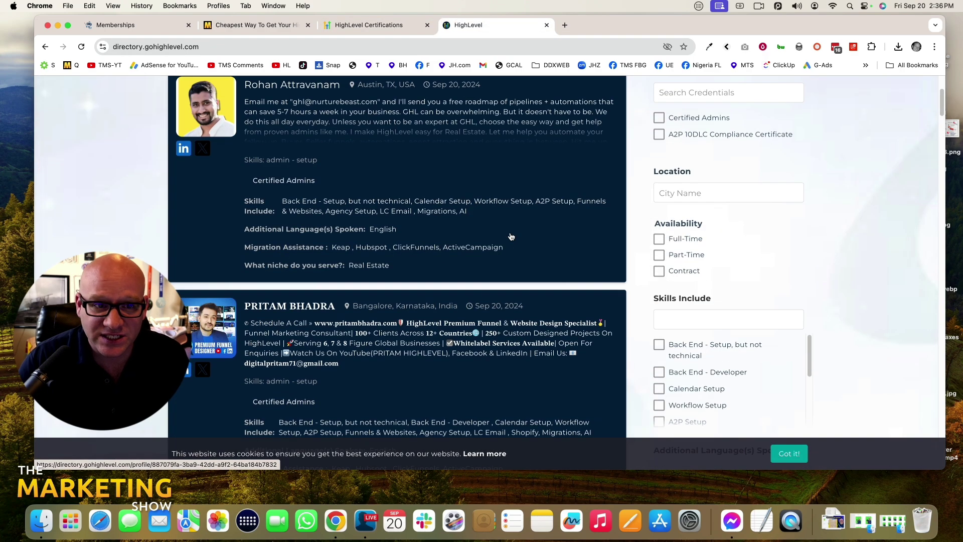
{"action": "left_click", "coordinate": [375, 27]}
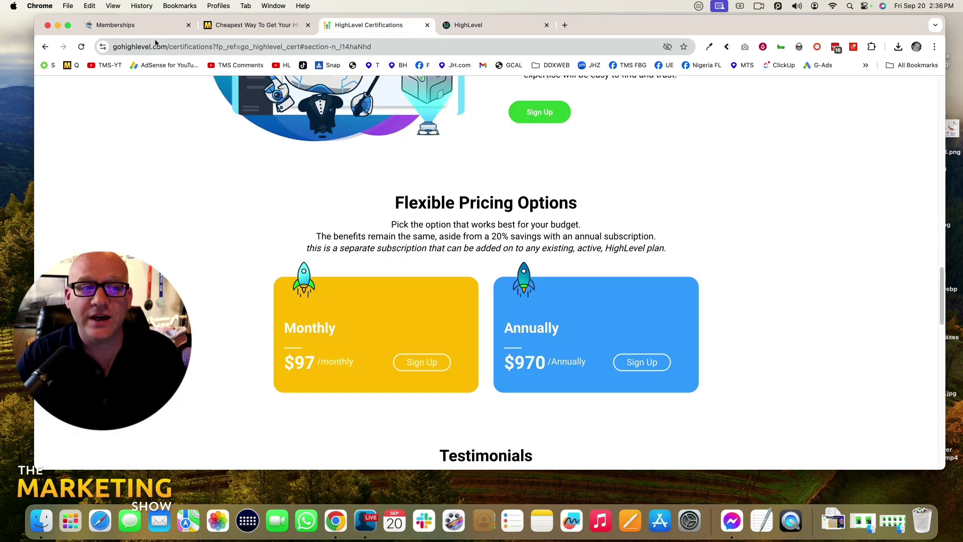
- Revisit the course lesson and community Learning page, then return to certification pricing
{"action": "left_click", "coordinate": [128, 25]}
{"action": "scroll", "coordinate": [286, 188], "scroll_direction": "up", "scroll_amount": 10}
{"action": "scroll", "coordinate": [271, 150], "scroll_direction": "up", "scroll_amount": 10}
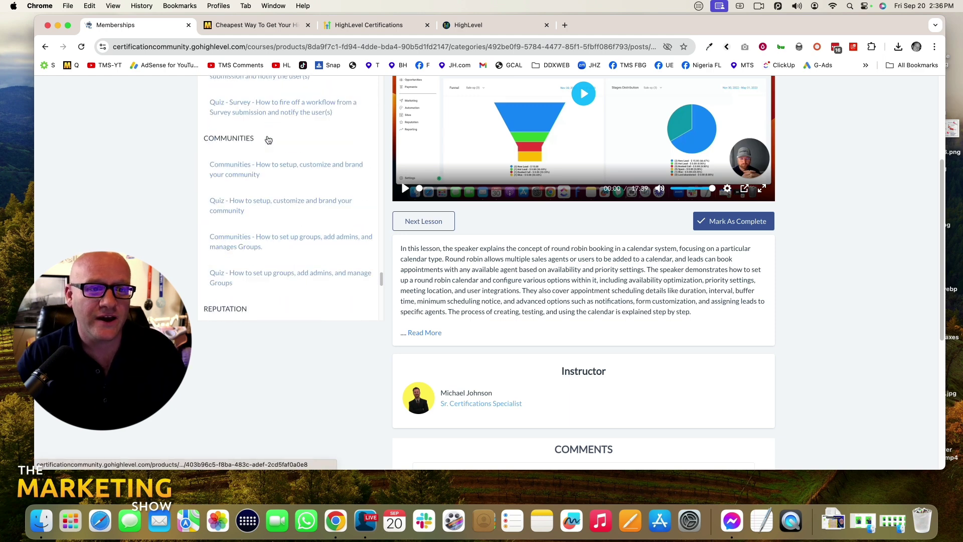
{"action": "key", "text": "super+Left"}
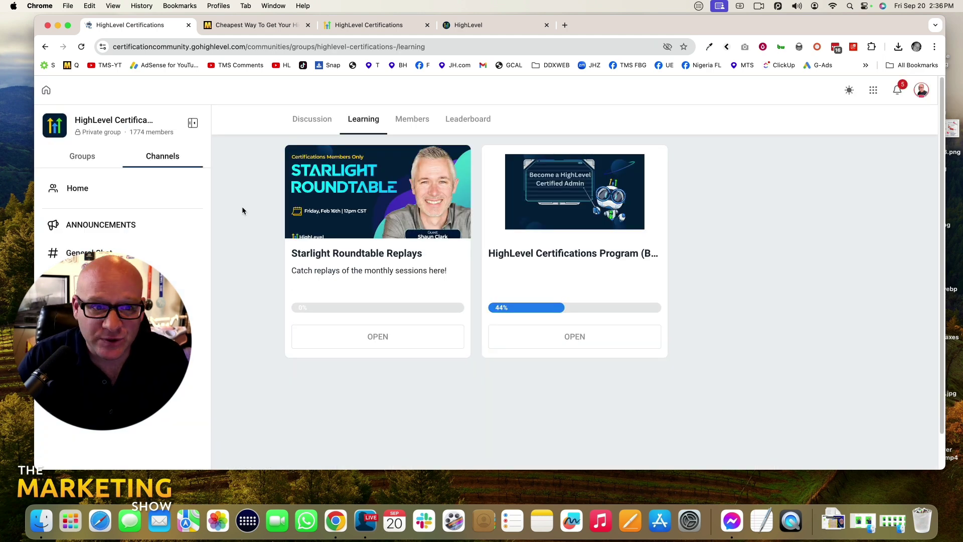
{"action": "left_click", "coordinate": [391, 29]}
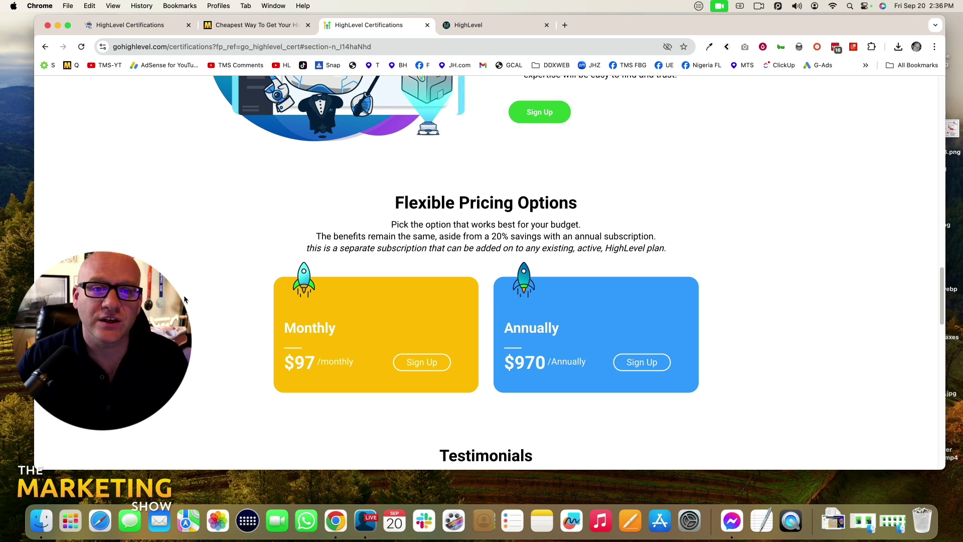
- Follow The Marketing Show's affiliate link to the HighLevel $97/$970 pricing options
{"action": "left_click", "coordinate": [482, 25]}
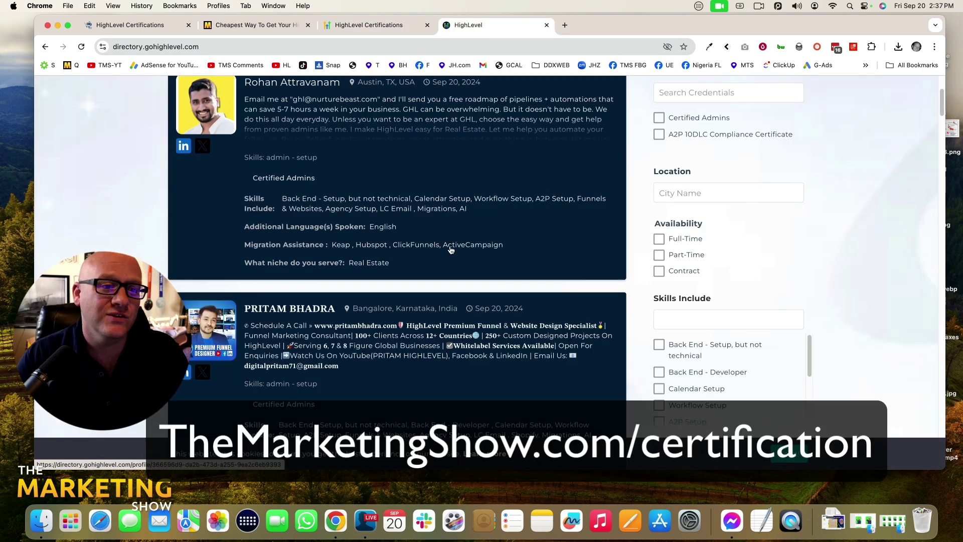
{"action": "scroll", "coordinate": [450, 249], "scroll_direction": "up", "scroll_amount": 2}
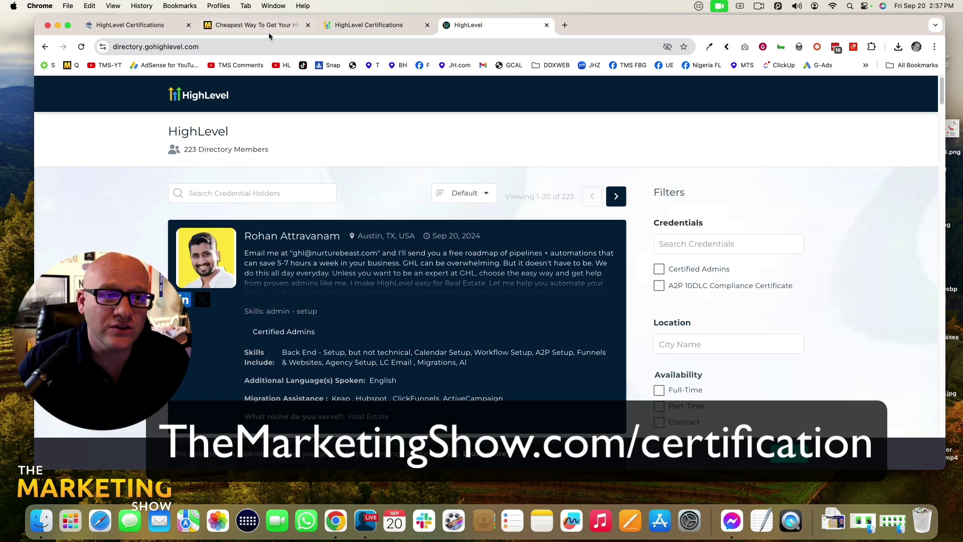
{"action": "left_click", "coordinate": [256, 25]}
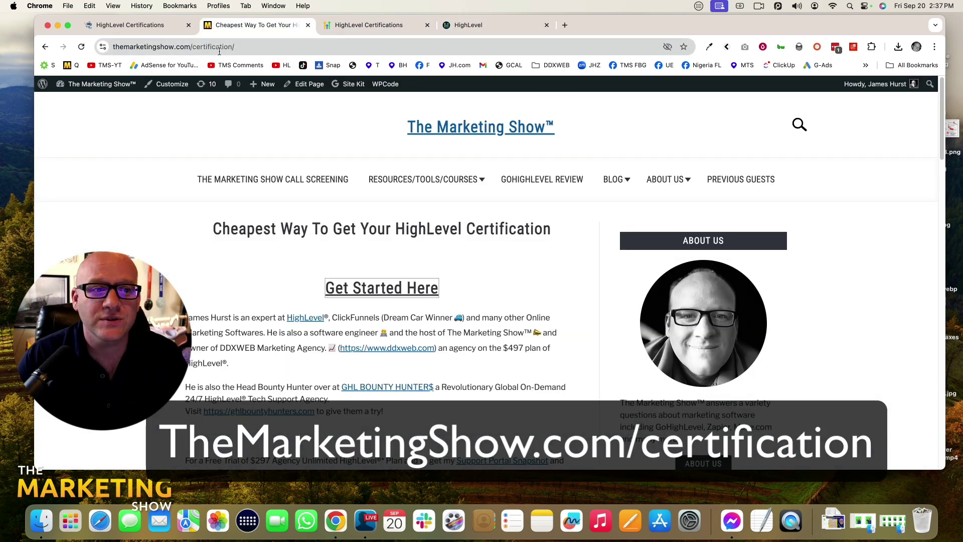
{"action": "left_click", "coordinate": [254, 47]}
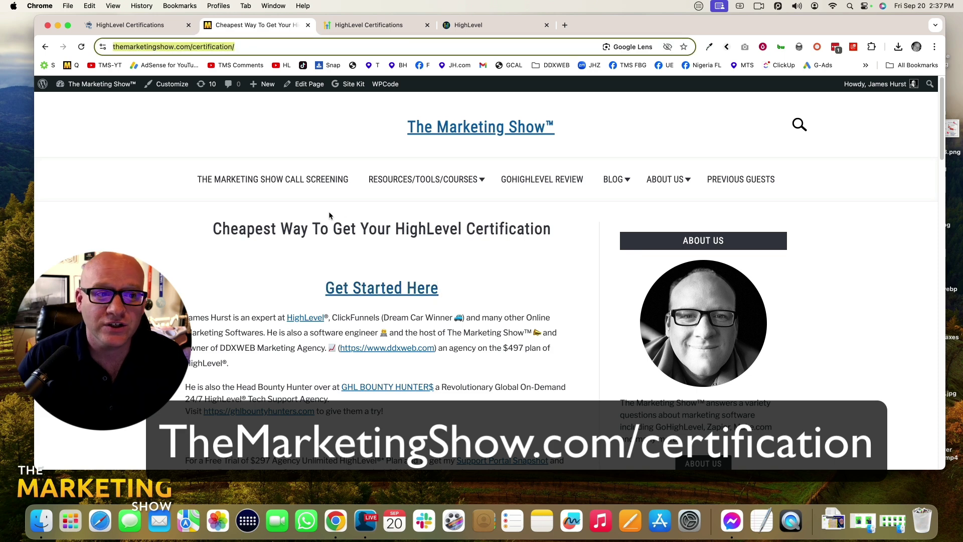
{"action": "left_click", "coordinate": [388, 287]}
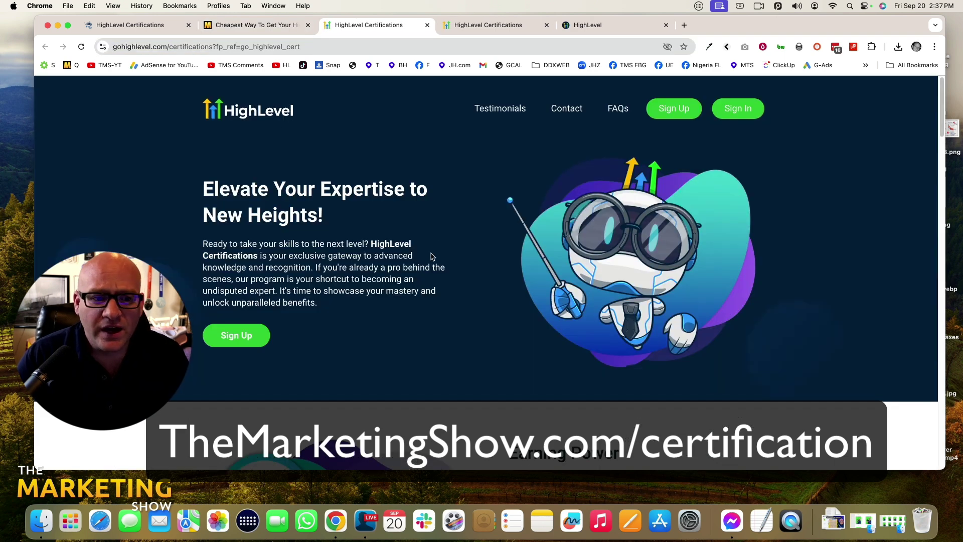
{"action": "scroll", "coordinate": [432, 257], "scroll_direction": "down", "scroll_amount": 1}
{"action": "left_click", "coordinate": [254, 328]}
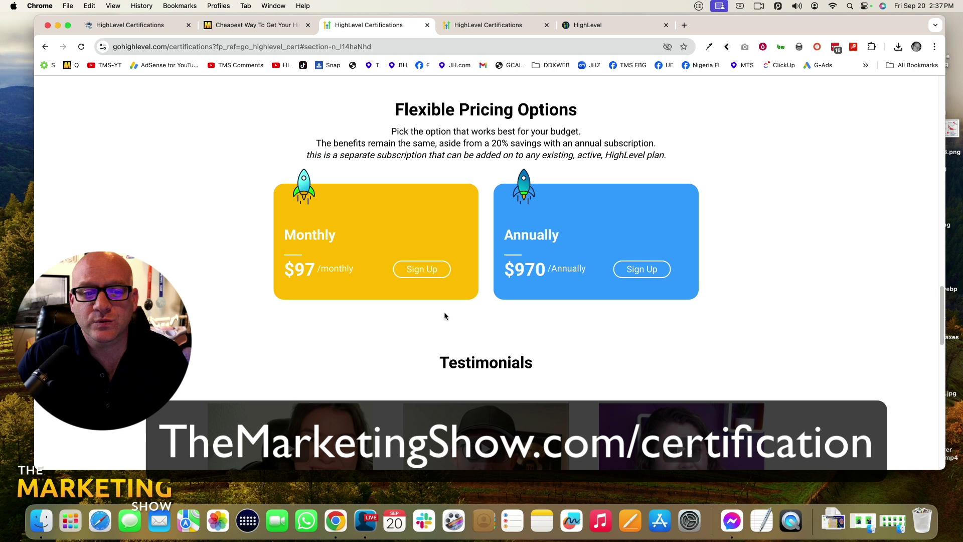